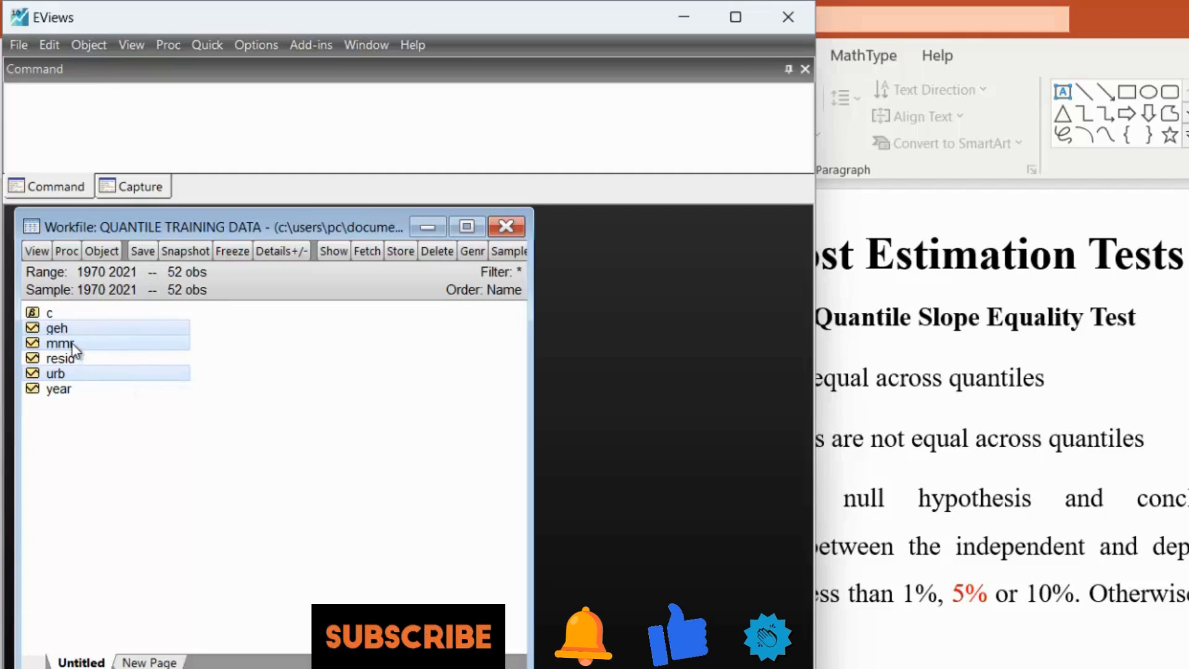
click(71, 355)
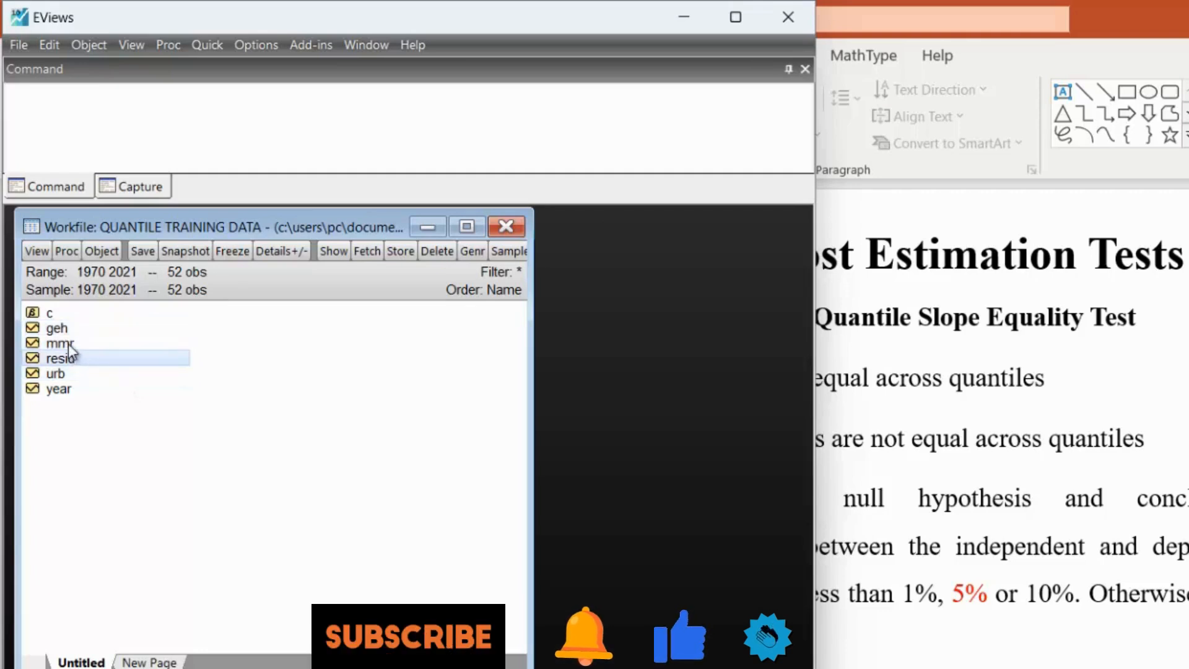
click(65, 341)
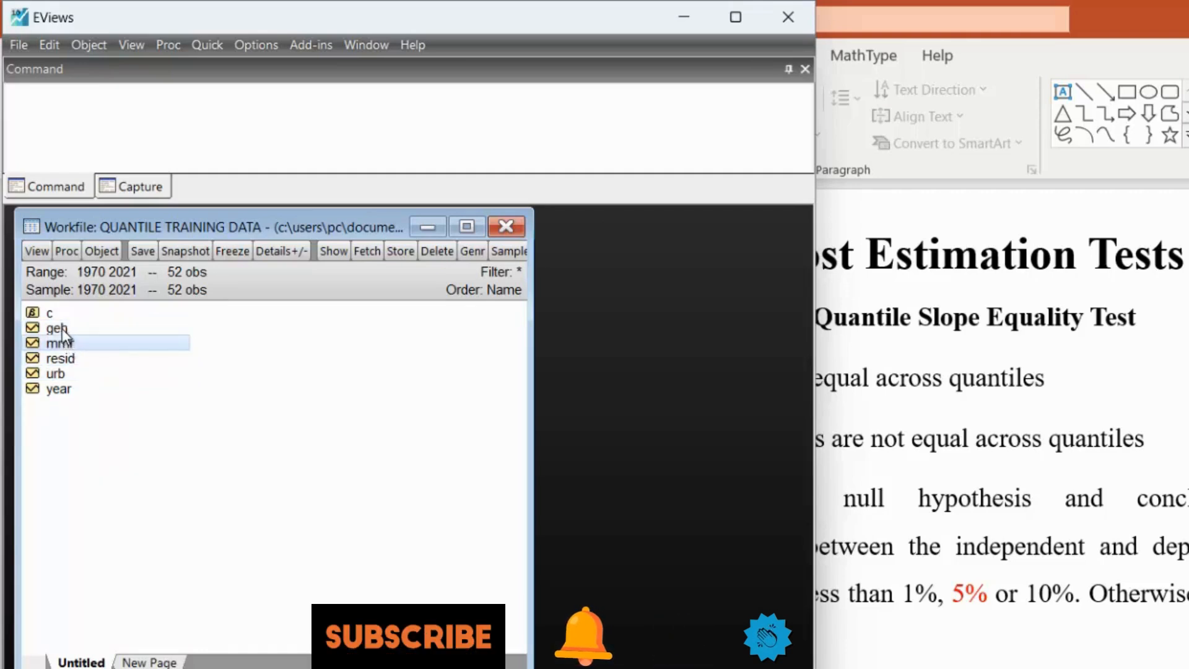
click(62, 327)
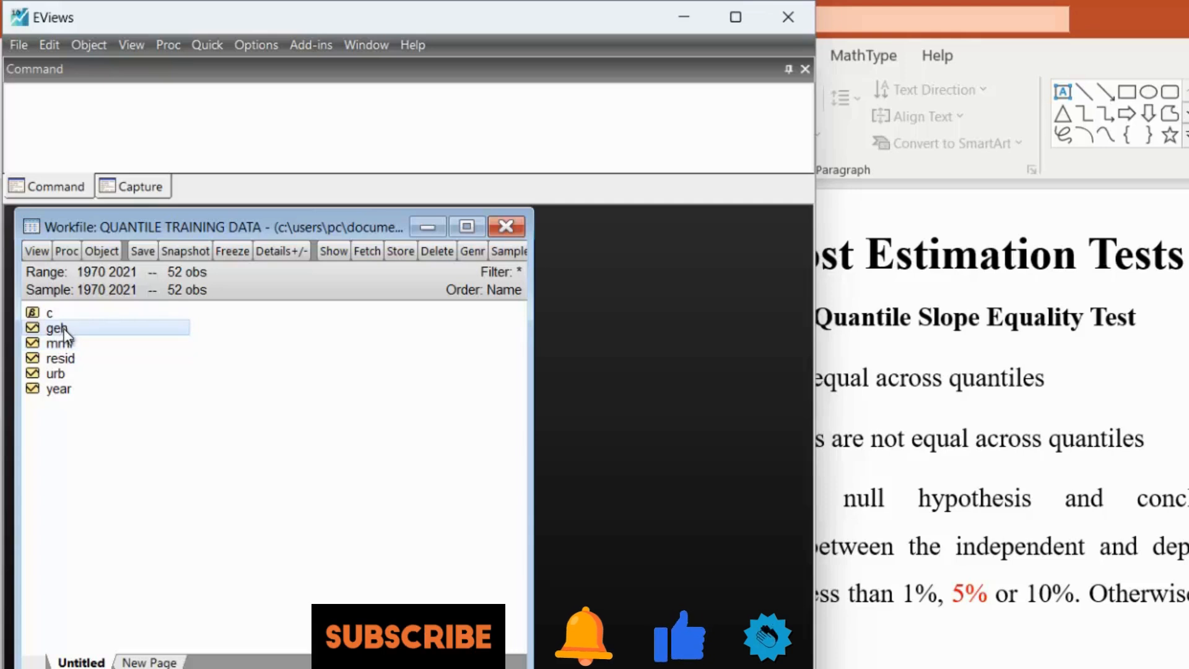
click(66, 374)
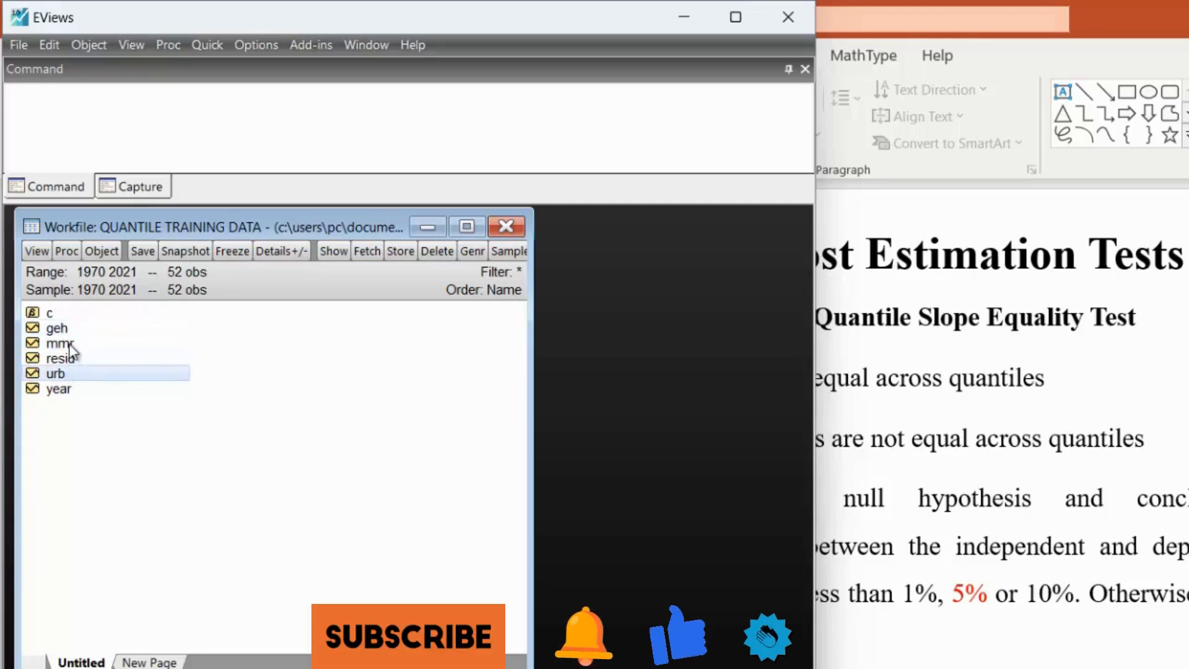
- Open the series mmr, geh and urb together as an equation, with mmr selected first as the dependent variable
click(70, 346)
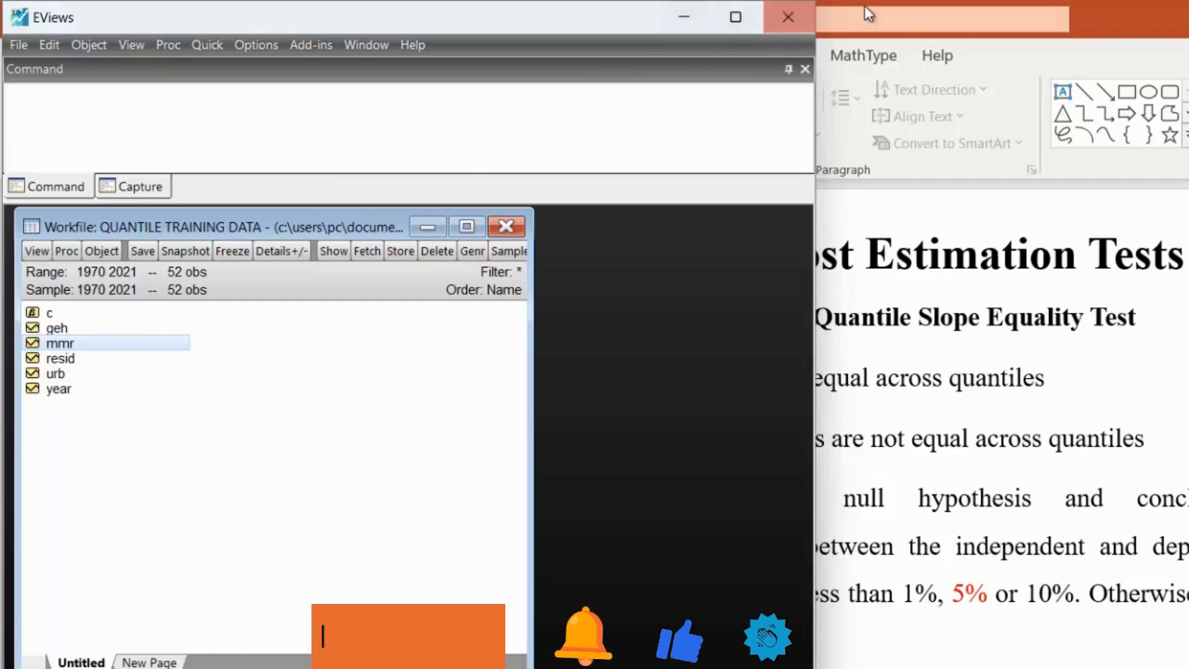
click(735, 17)
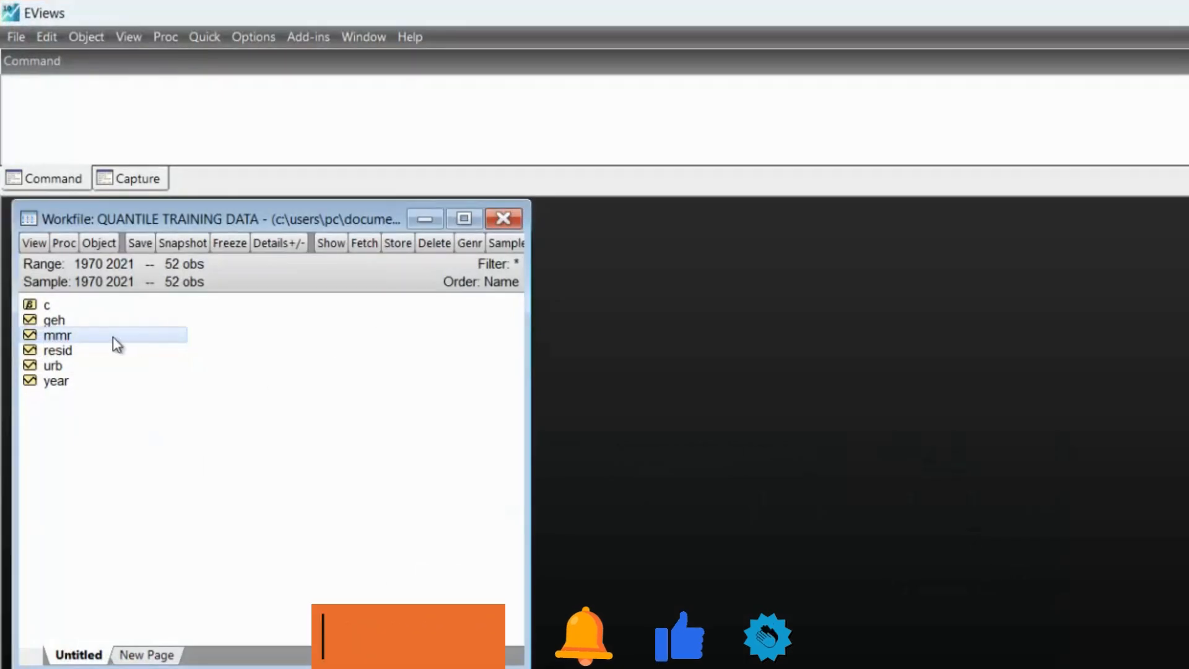
ctrl+click(51, 322)
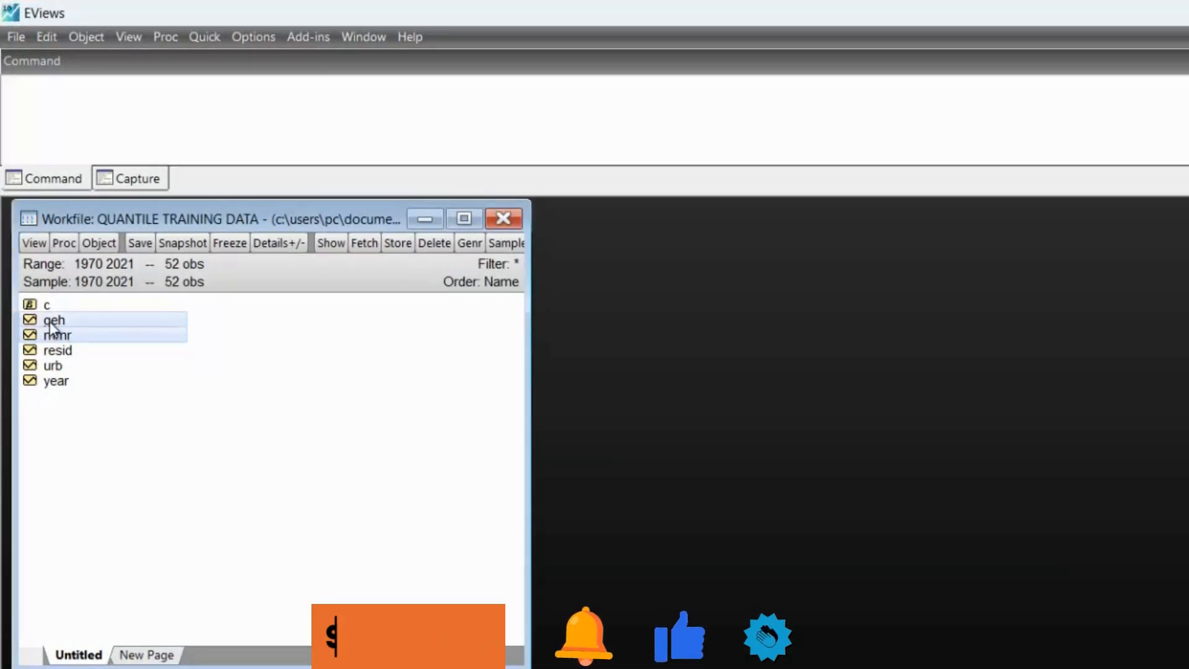
ctrl+click(56, 368)
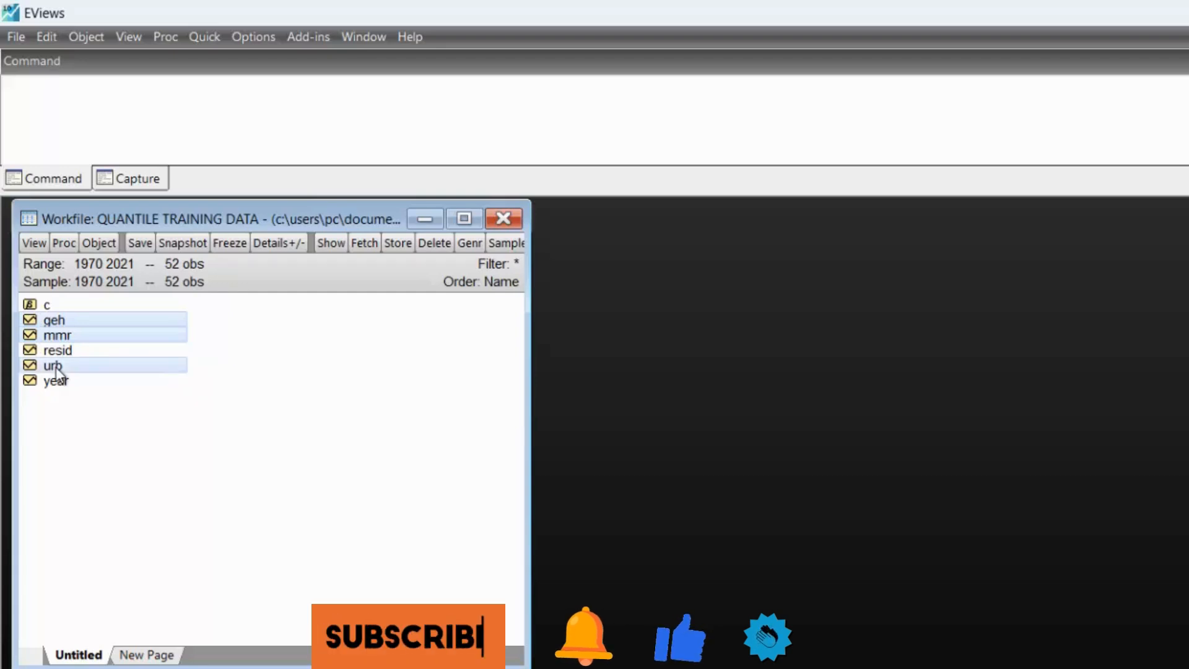
right_click(111, 330)
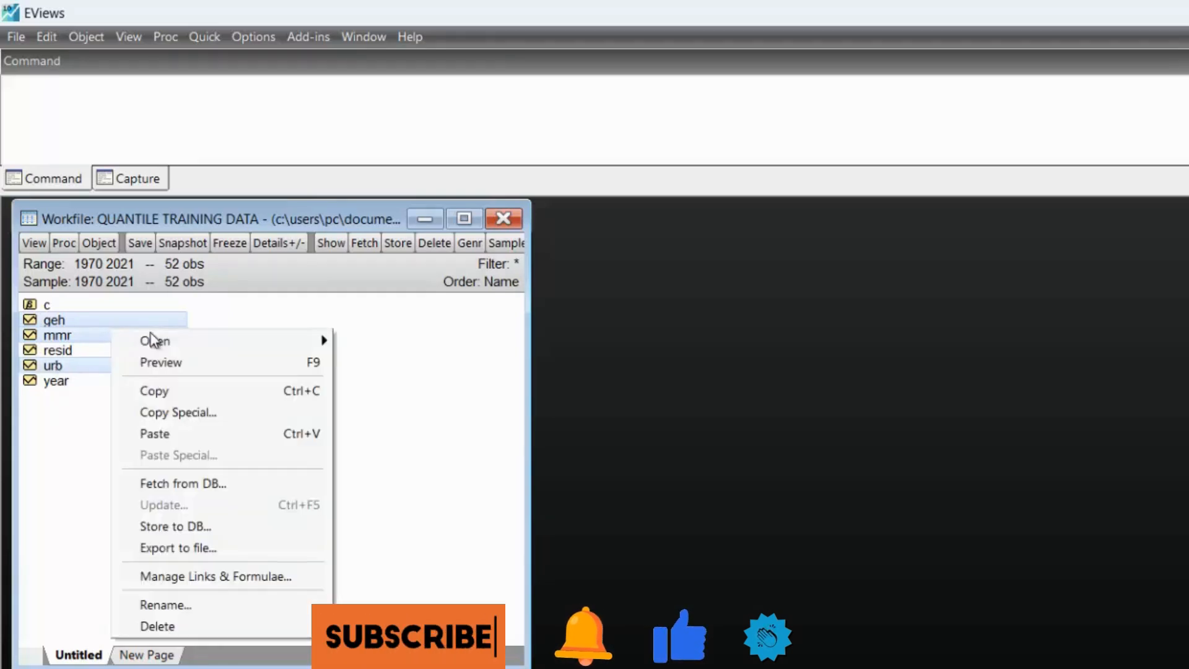
mouse_move(252, 340)
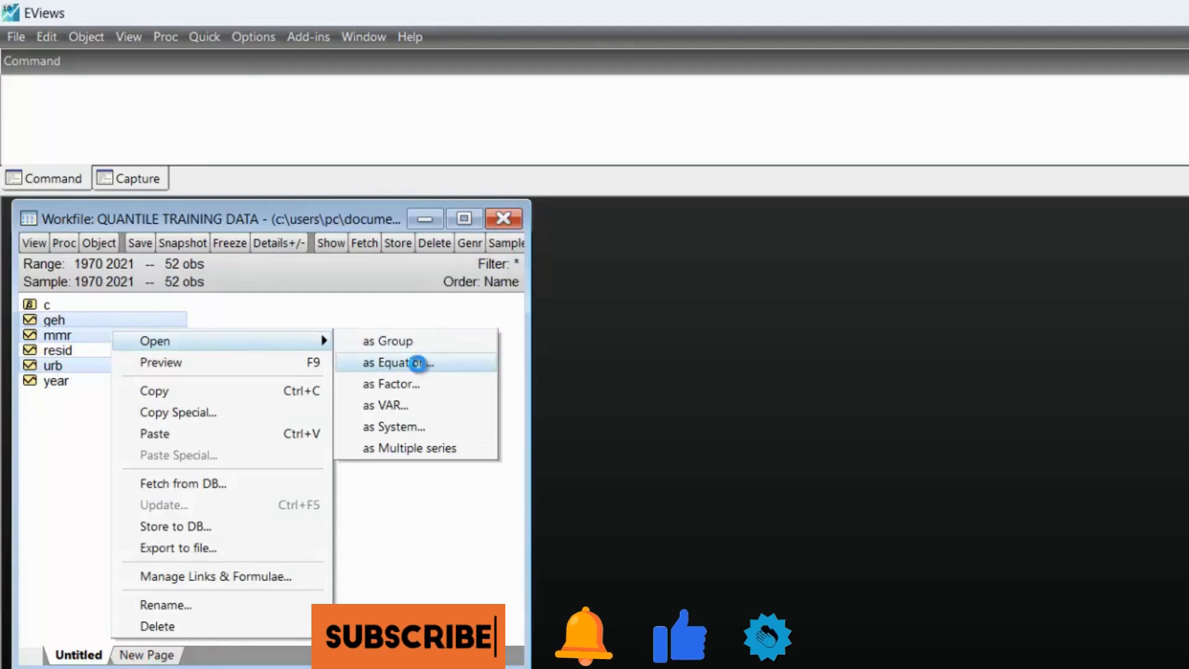
click(399, 363)
- Estimate the equation mmr geh urb c by quantile regression (QREG) at the 0.5 quantile and maximize its output
click(800, 524)
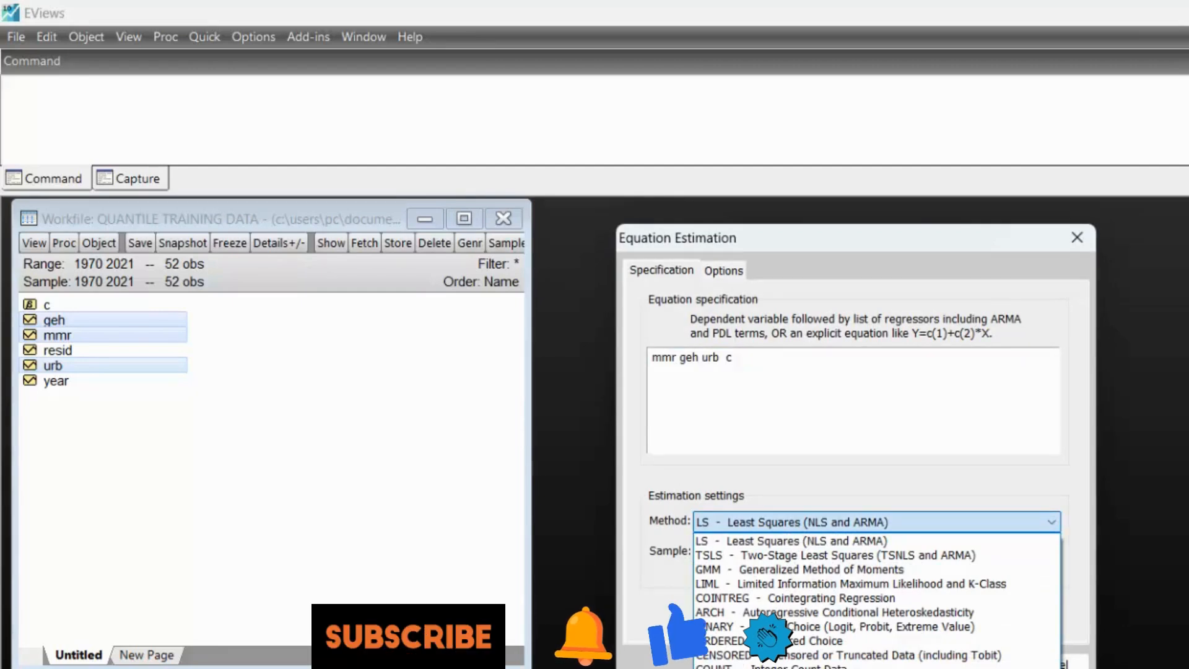
click(799, 668)
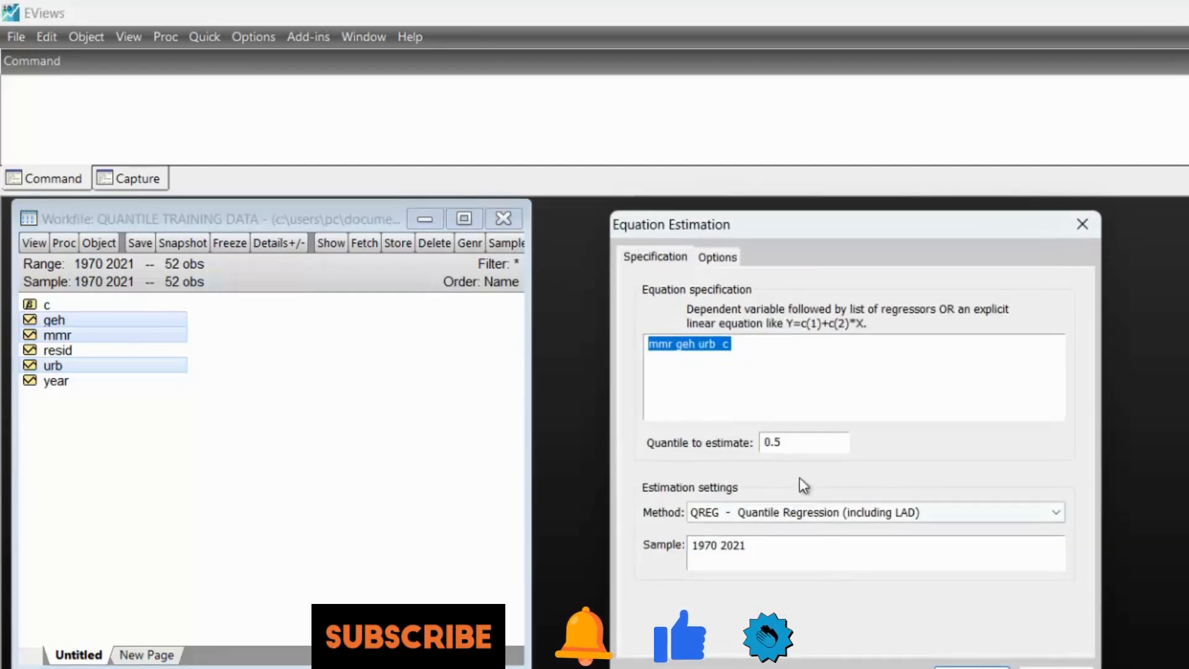
click(795, 448)
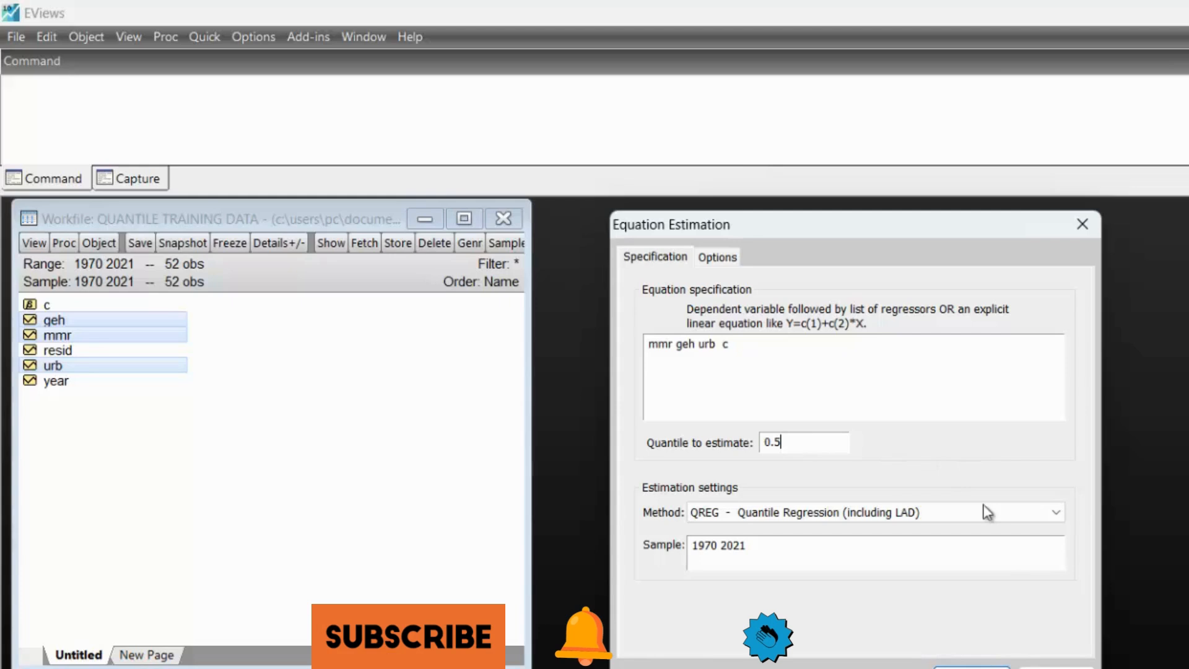
click(972, 666)
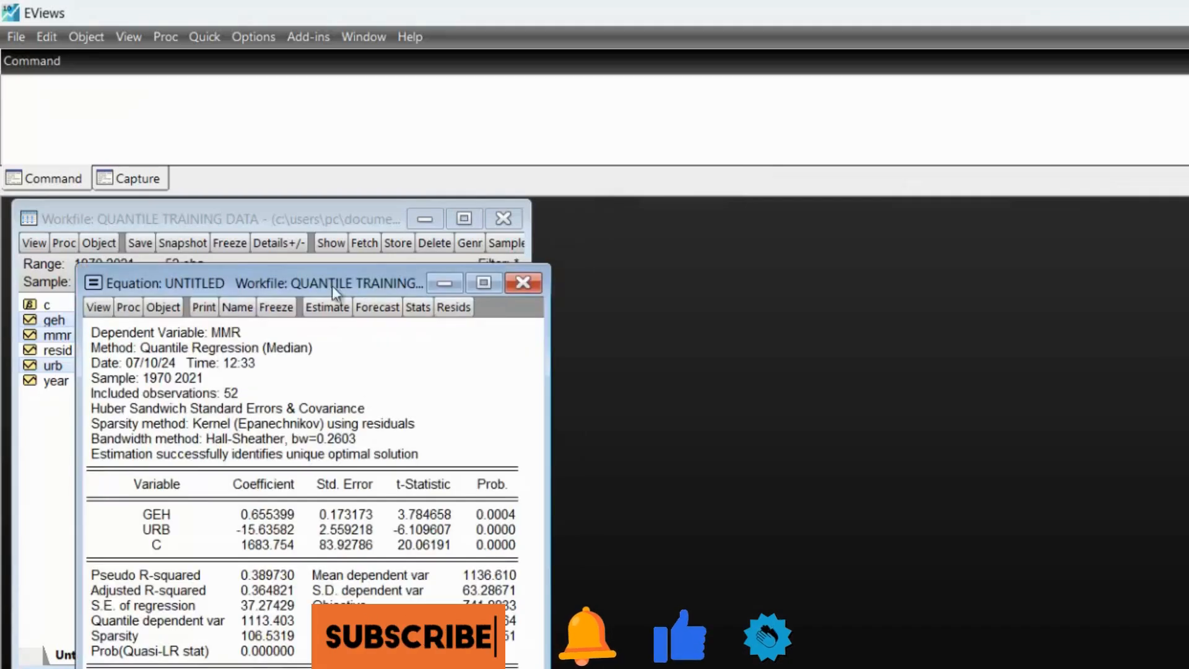
click(482, 283)
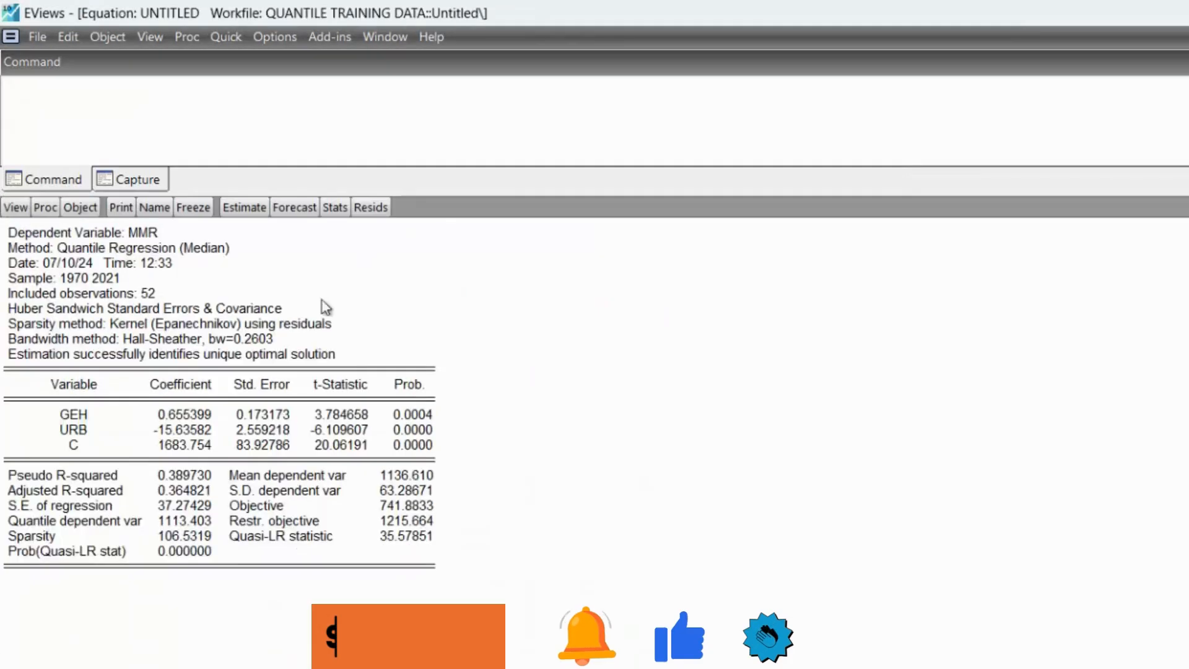
click(16, 210)
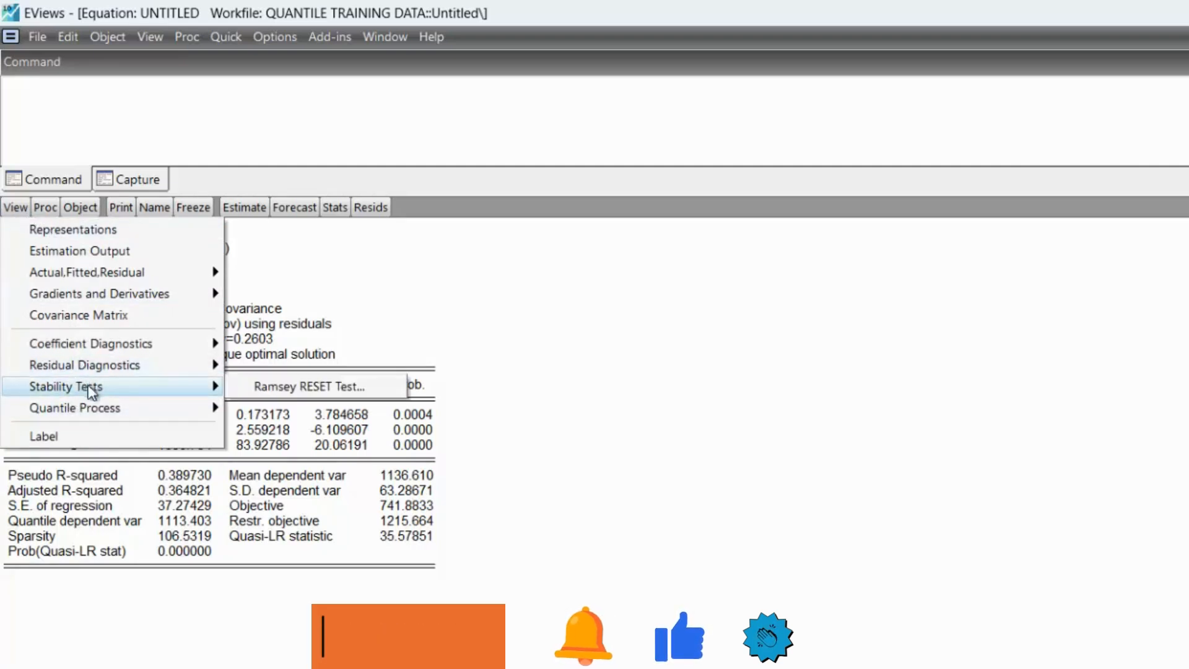
mouse_move(107, 413)
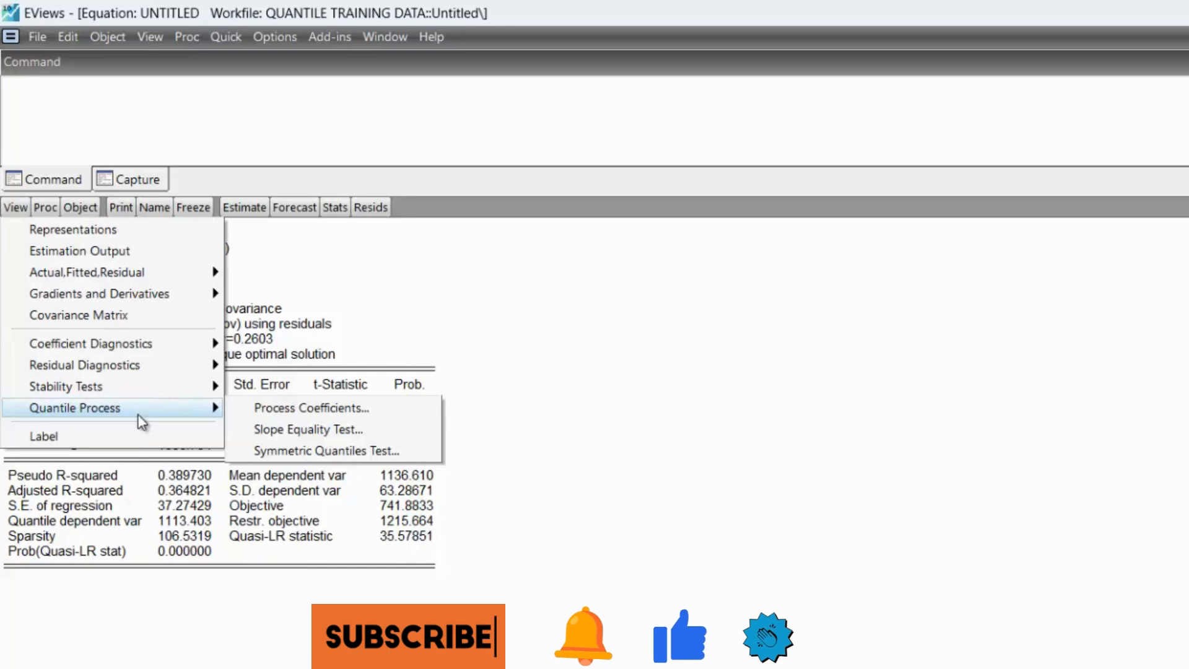
click(233, 479)
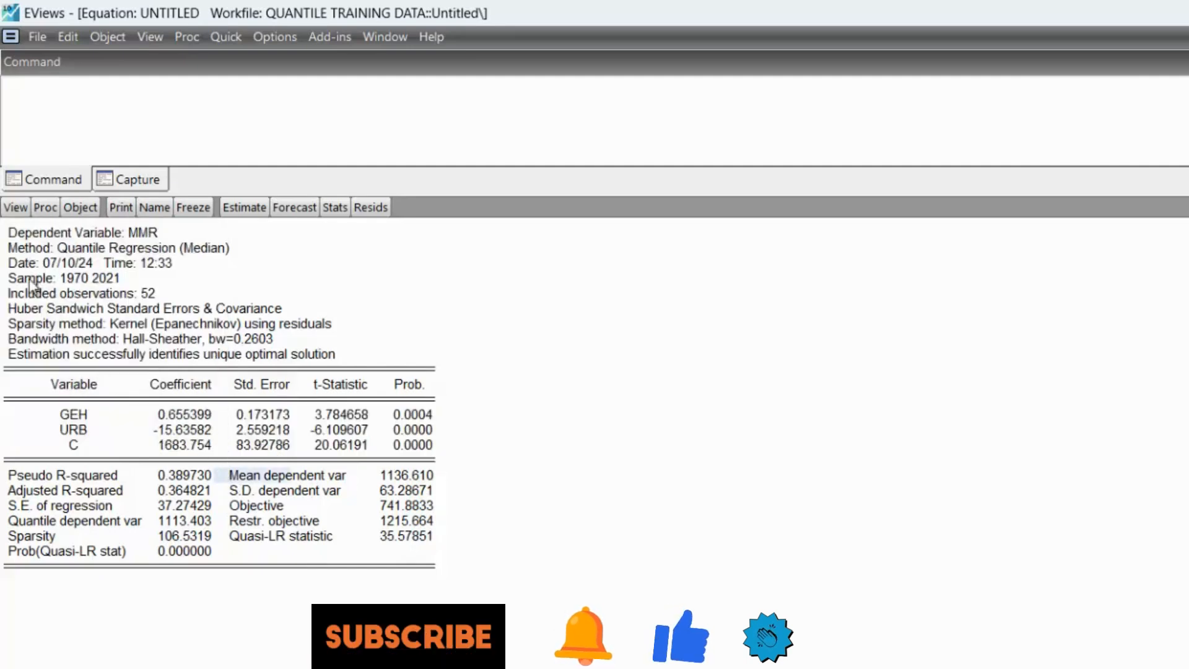
click(15, 207)
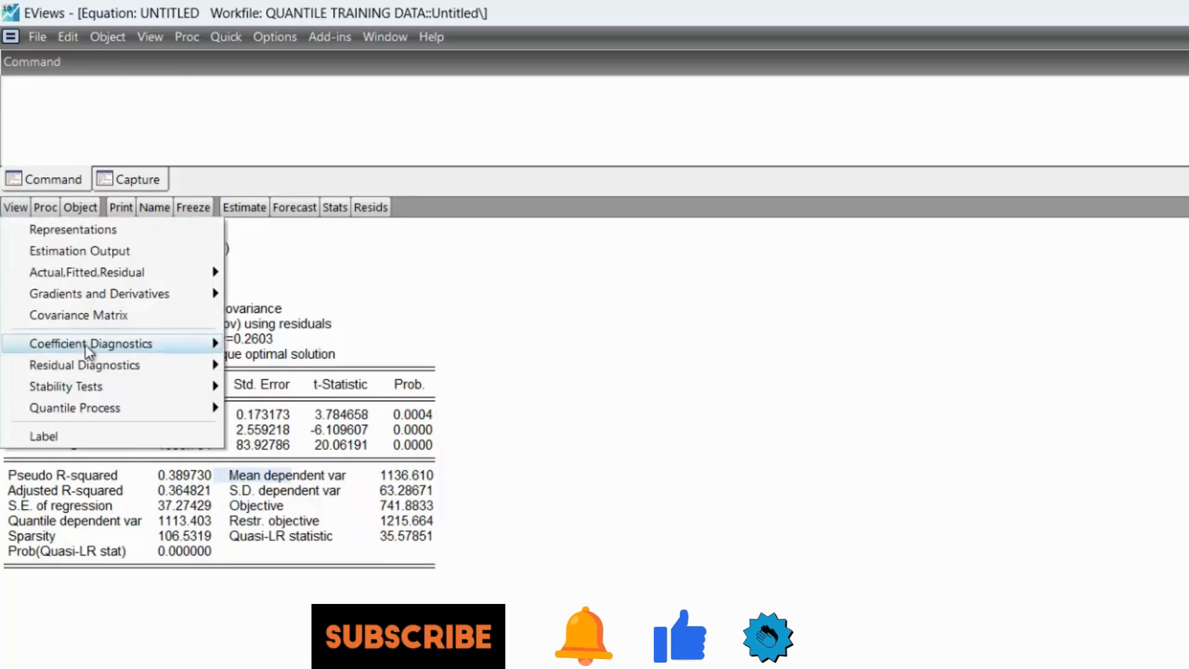
click(324, 430)
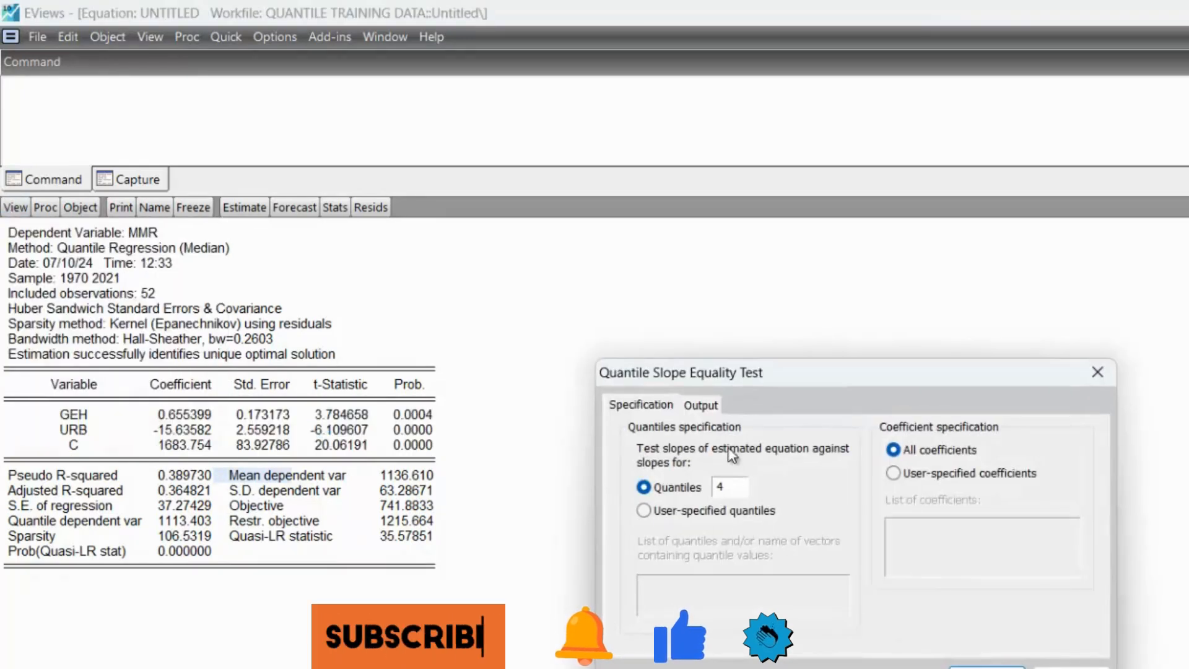
click(734, 490)
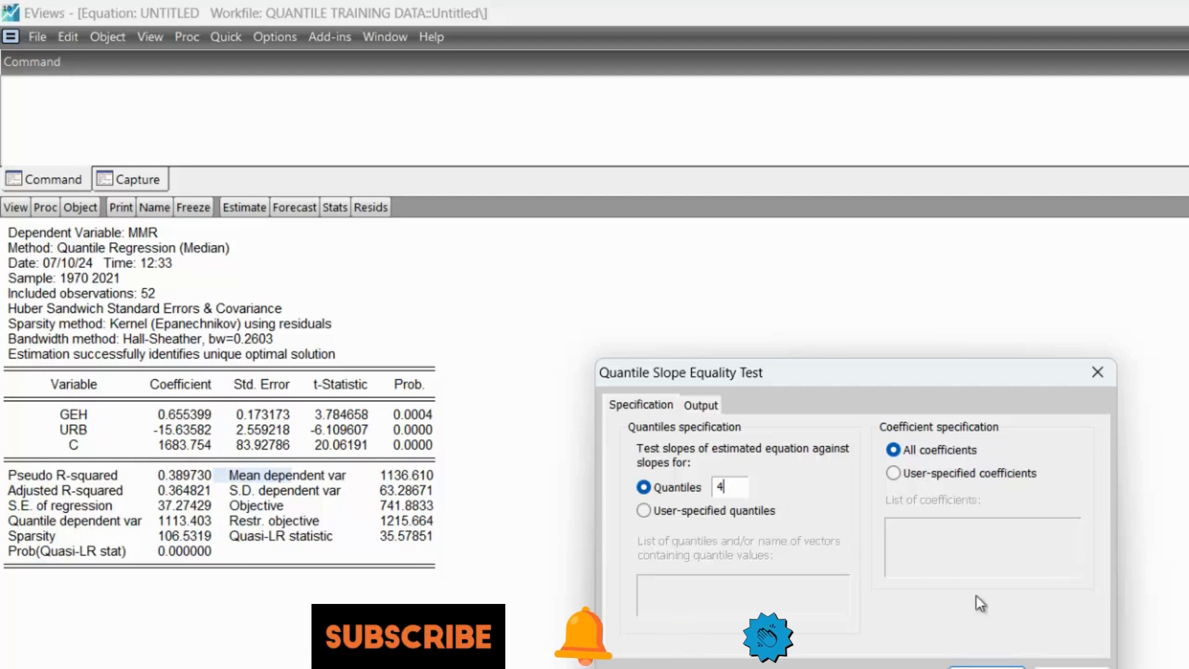
click(987, 667)
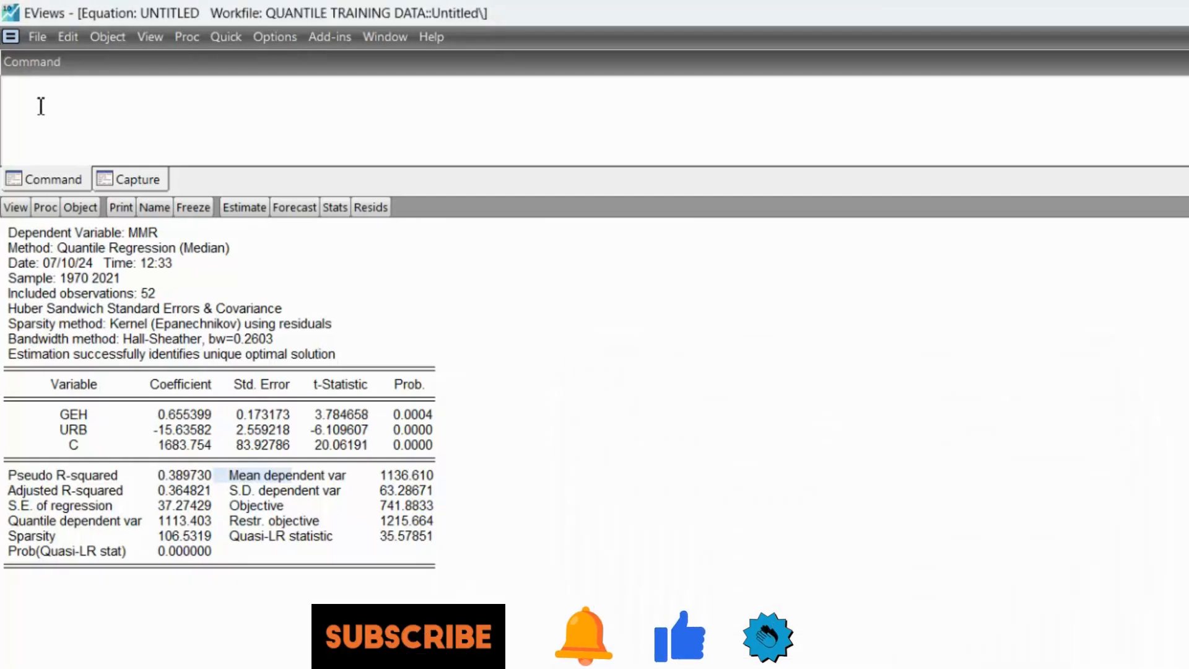
- Display the quantile process coefficients as a table for 10 quantiles and all coefficients
click(18, 207)
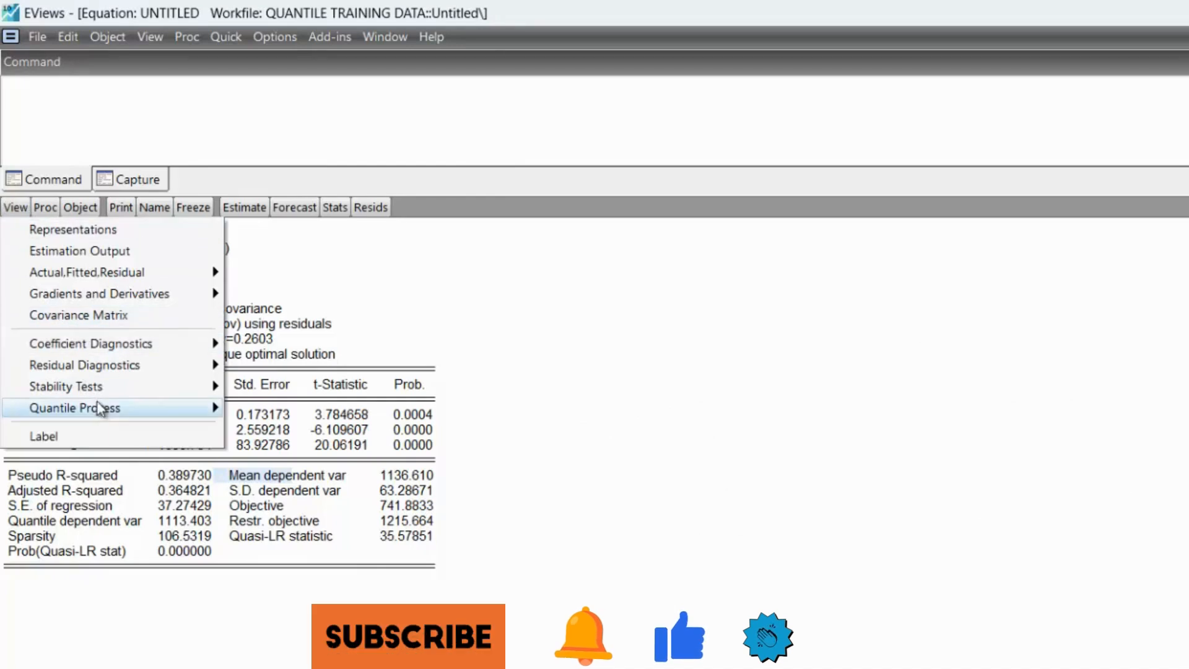
mouse_move(133, 411)
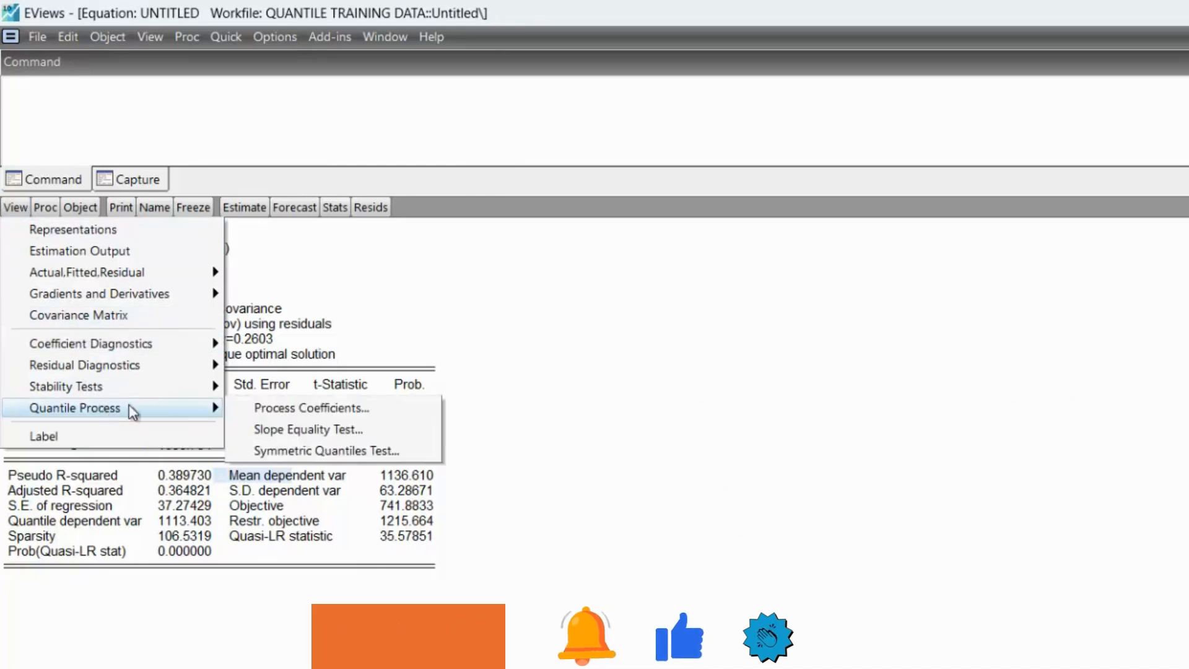
click(270, 409)
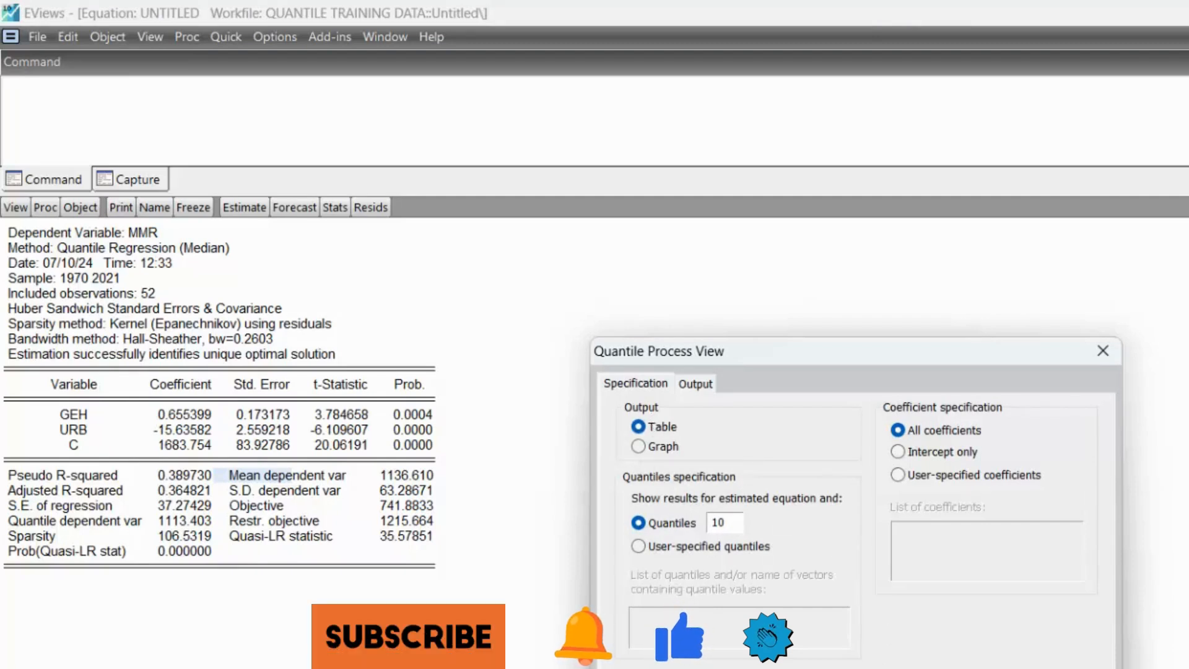
key(Return)
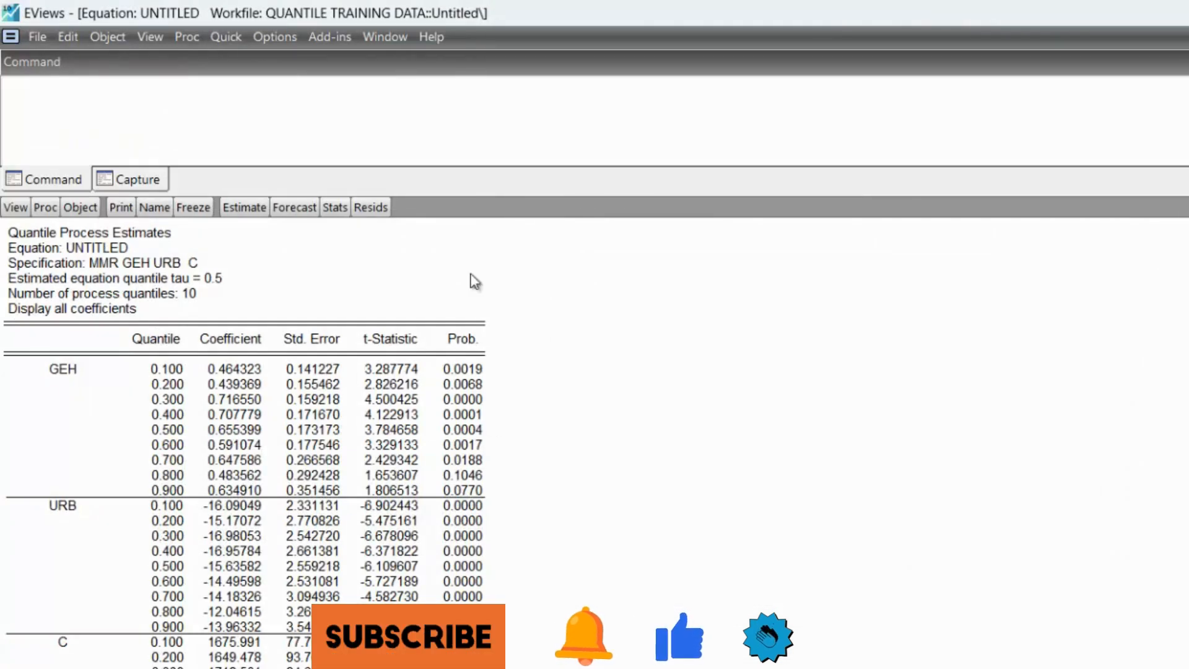
- Run the quantile slope equality test with 10 quantiles on all coefficients
click(14, 211)
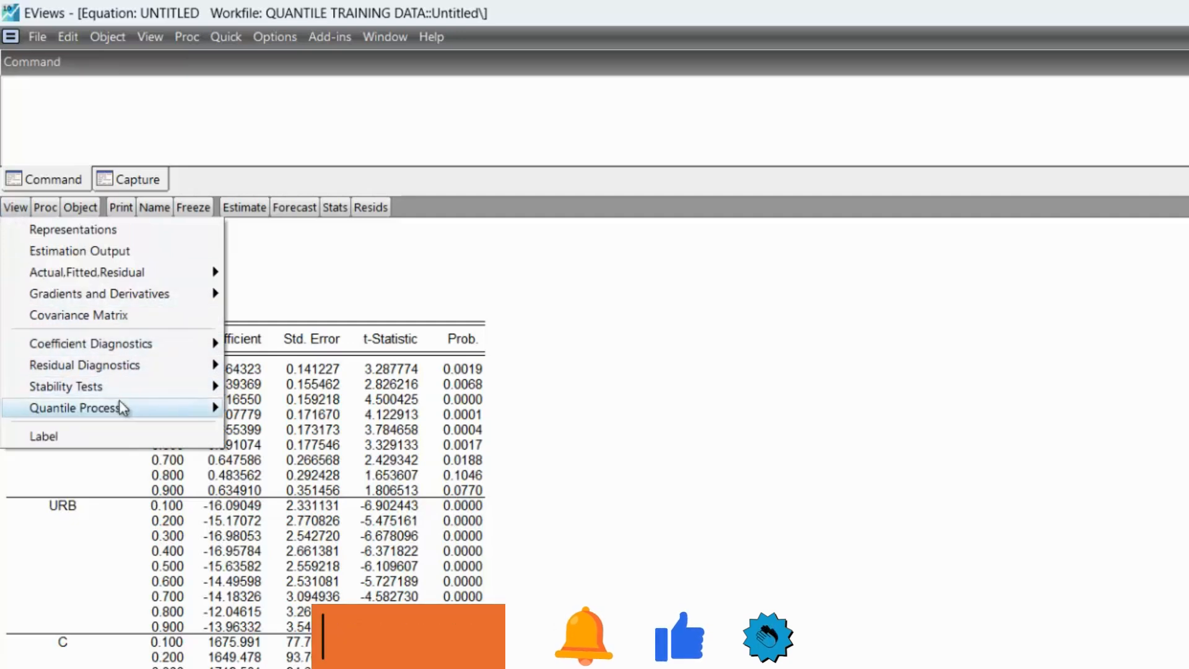
mouse_move(122, 407)
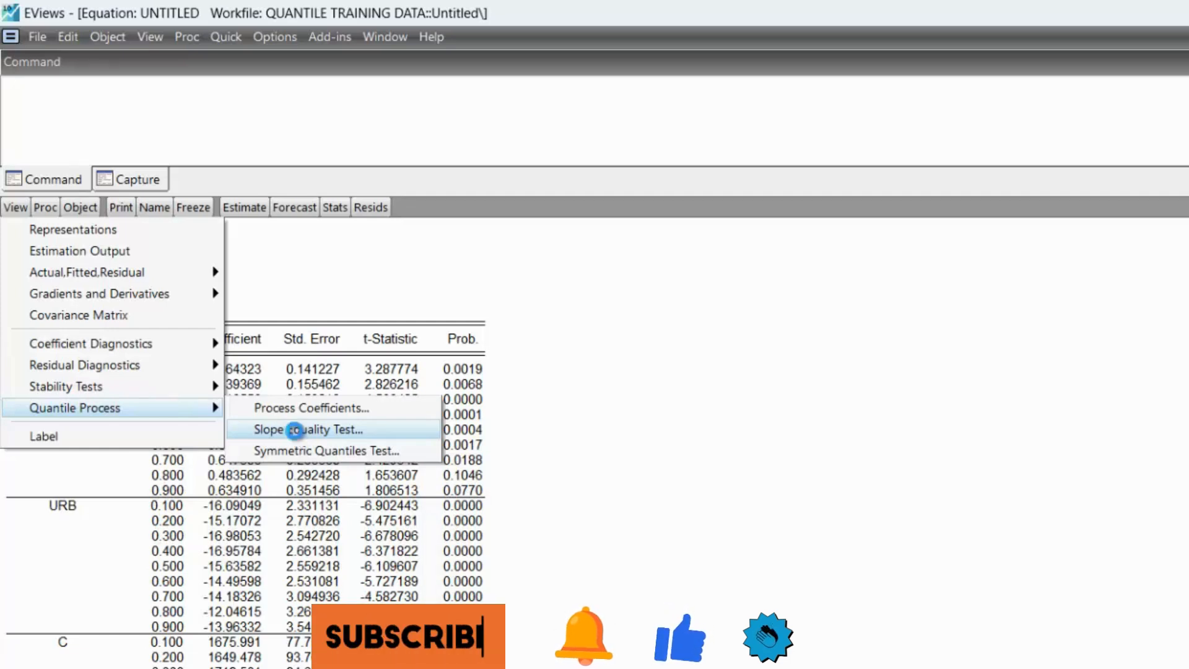
click(295, 429)
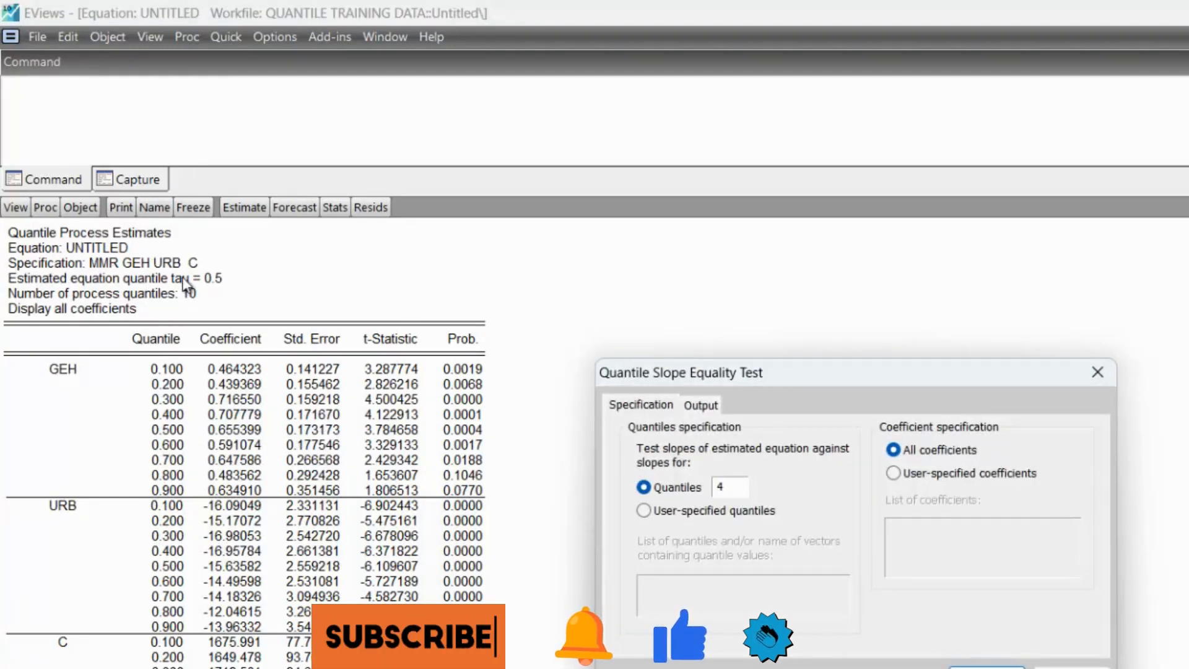
click(745, 492)
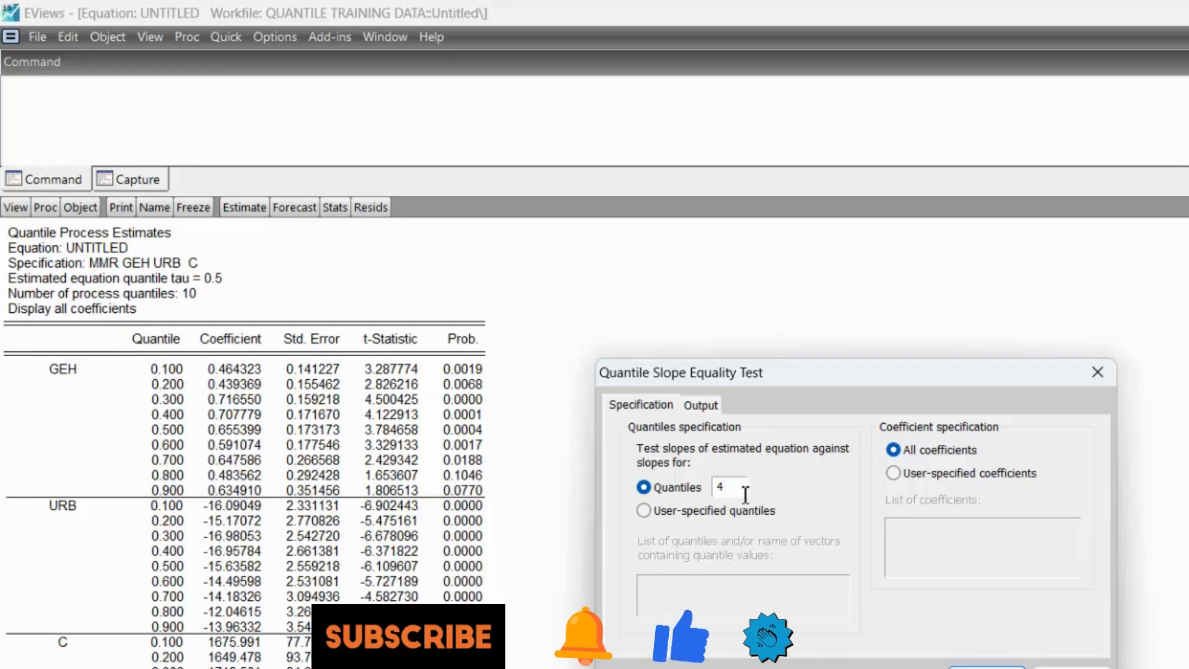
key(BackSpace)
text(10)
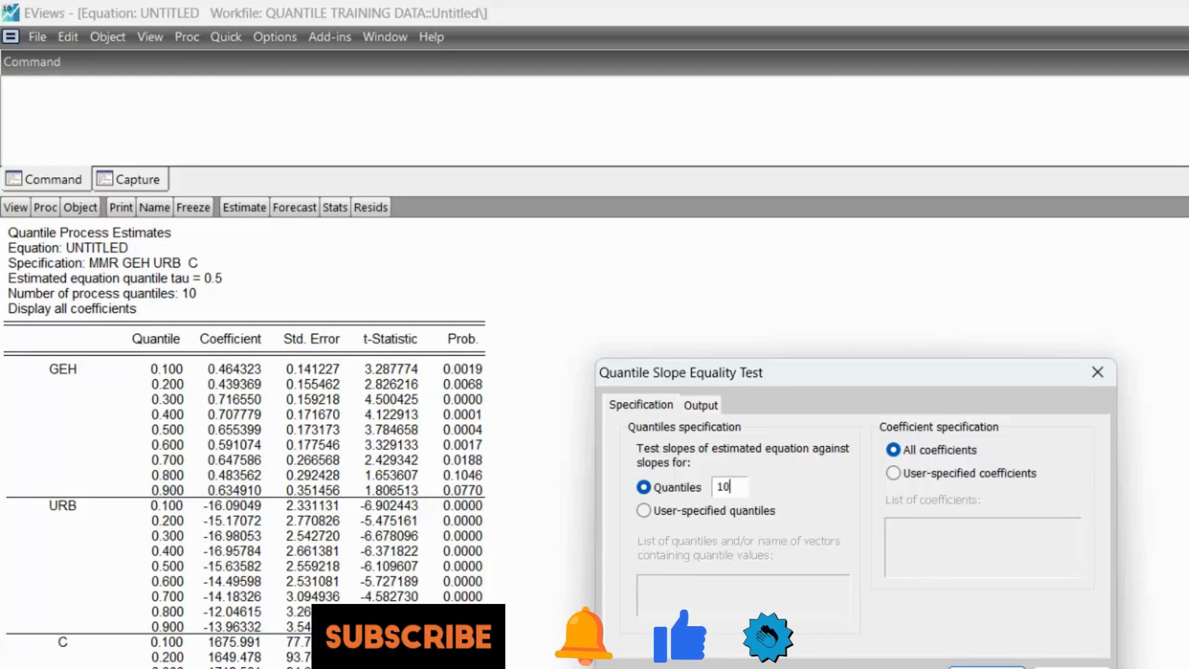
click(992, 667)
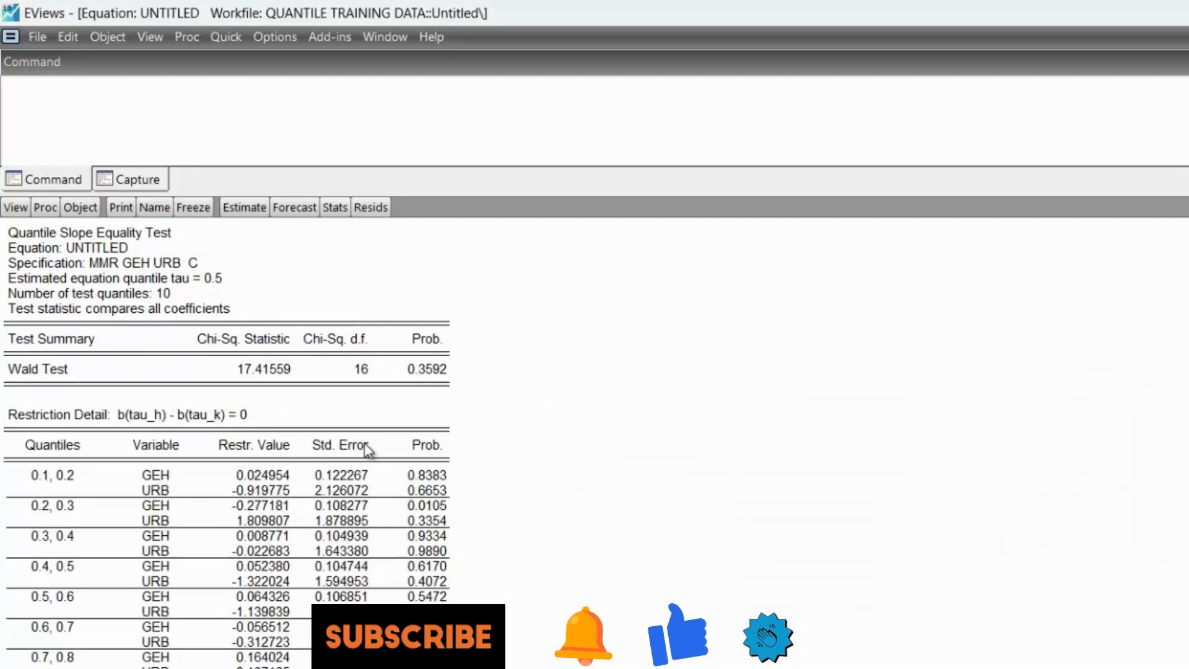
- Select and copy the slope equality test output from the line "Test statistic compares all coefficients" down through the restriction details, across all columns
click(364, 444)
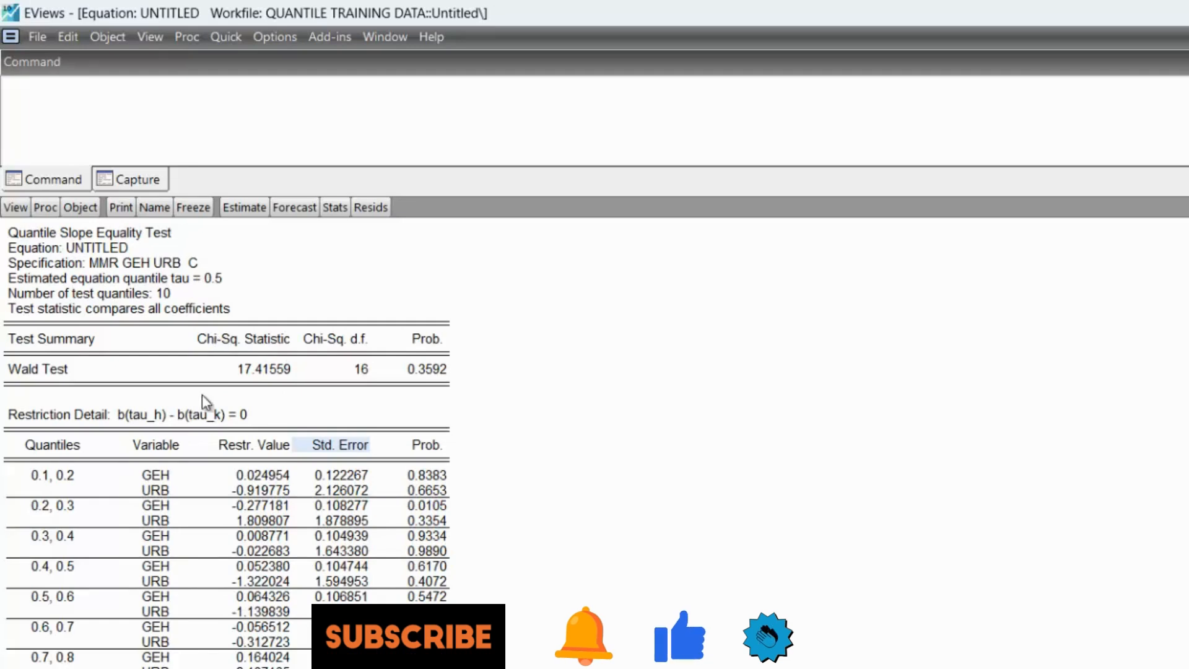
click(13, 310)
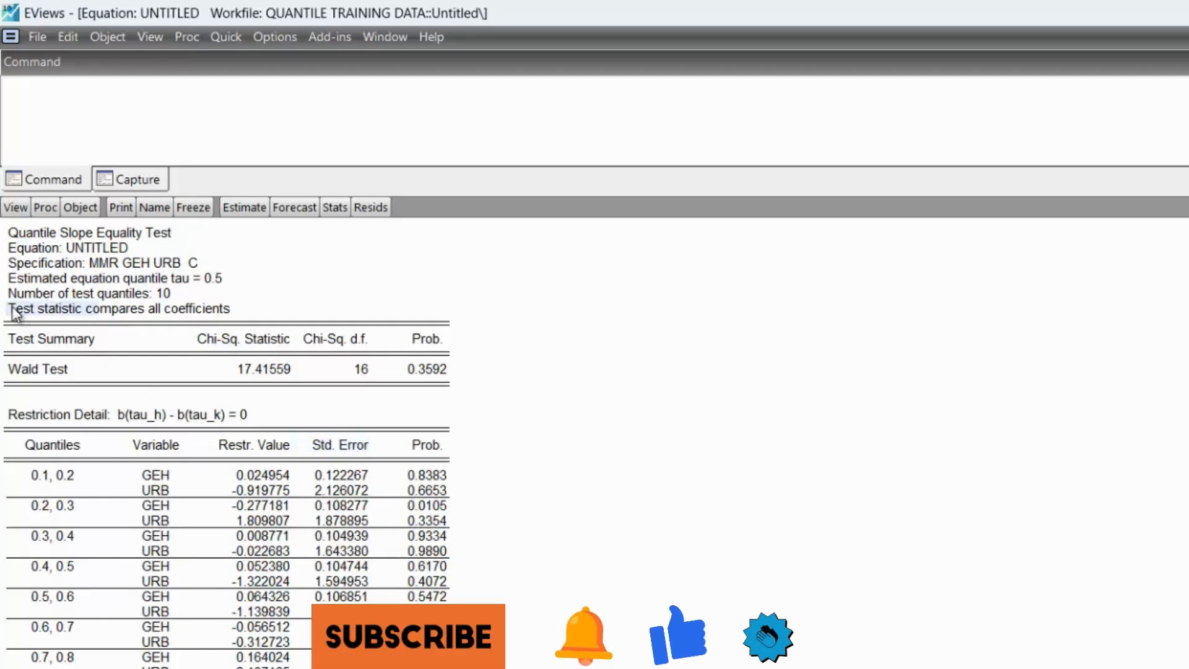
key(shift+Down)
key(shift+Down)
key(shift+Down)
key(shift+Down)
key(shift+Down)
key(shift+Down)
key(shift+Down)
key(shift+Down)
key(shift+Down)
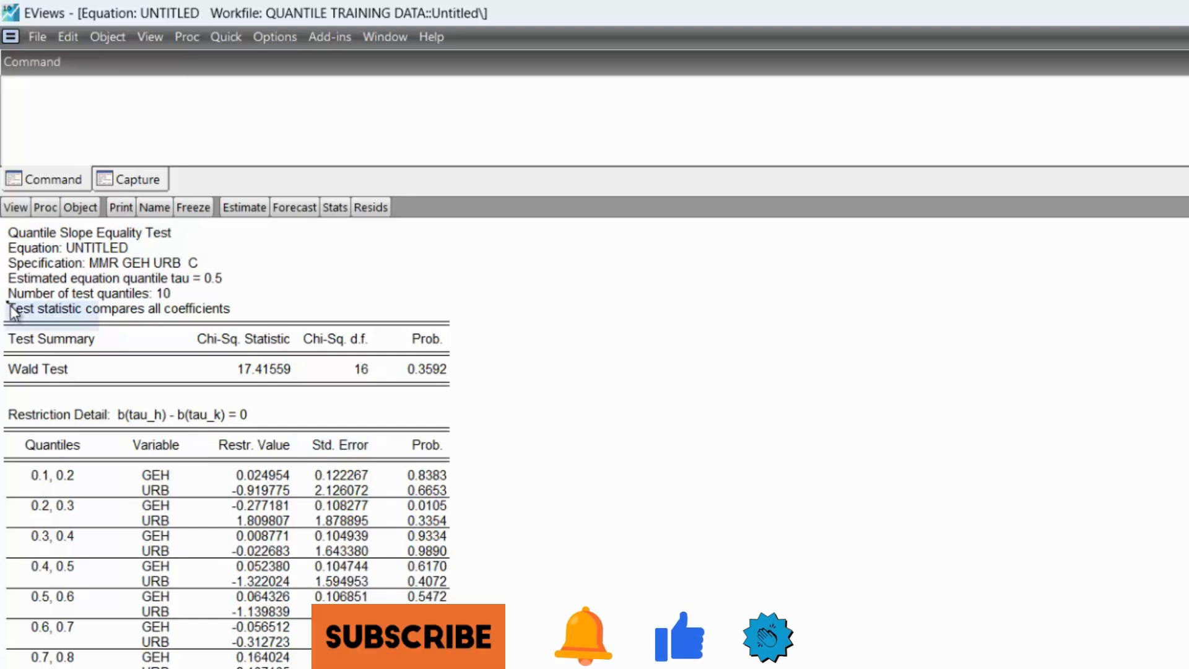
key(shift+Down)
key(shift+Down)
key(shift+Down)
key(shift+Down)
key(shift+Down)
key(shift+Down)
key(shift+Down)
key(shift+Down)
key(shift+Down)
key(shift+Down)
key(shift+Down)
key(shift+Down)
key(shift+Down)
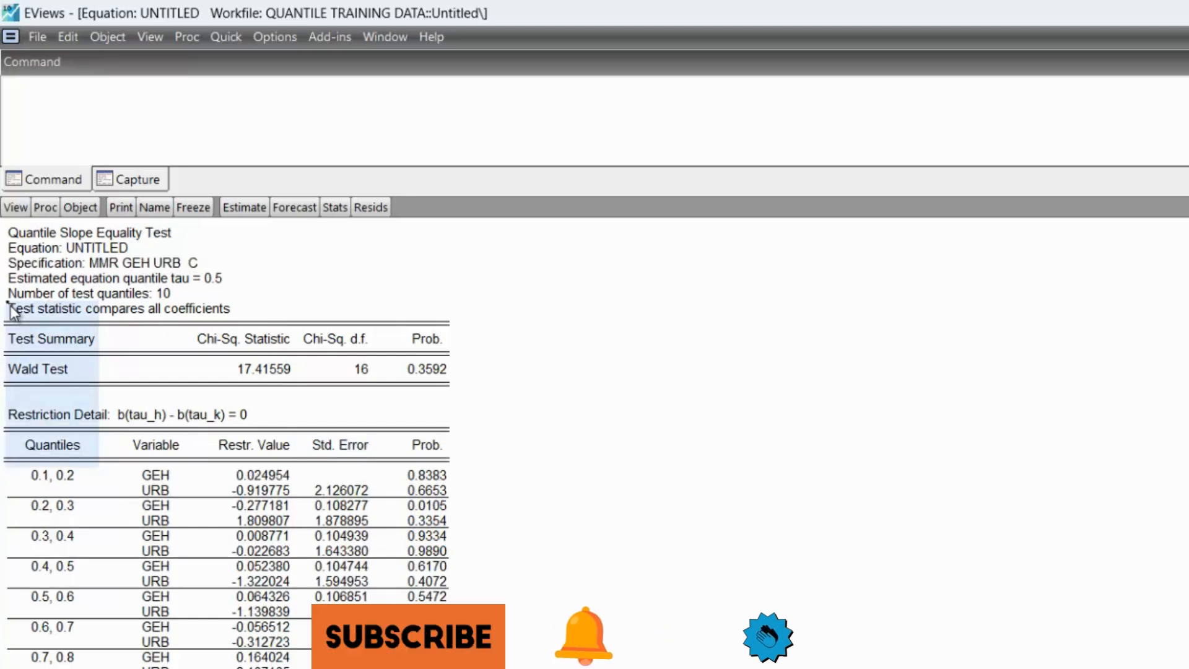
key(shift+Down)
key(shift+Down)
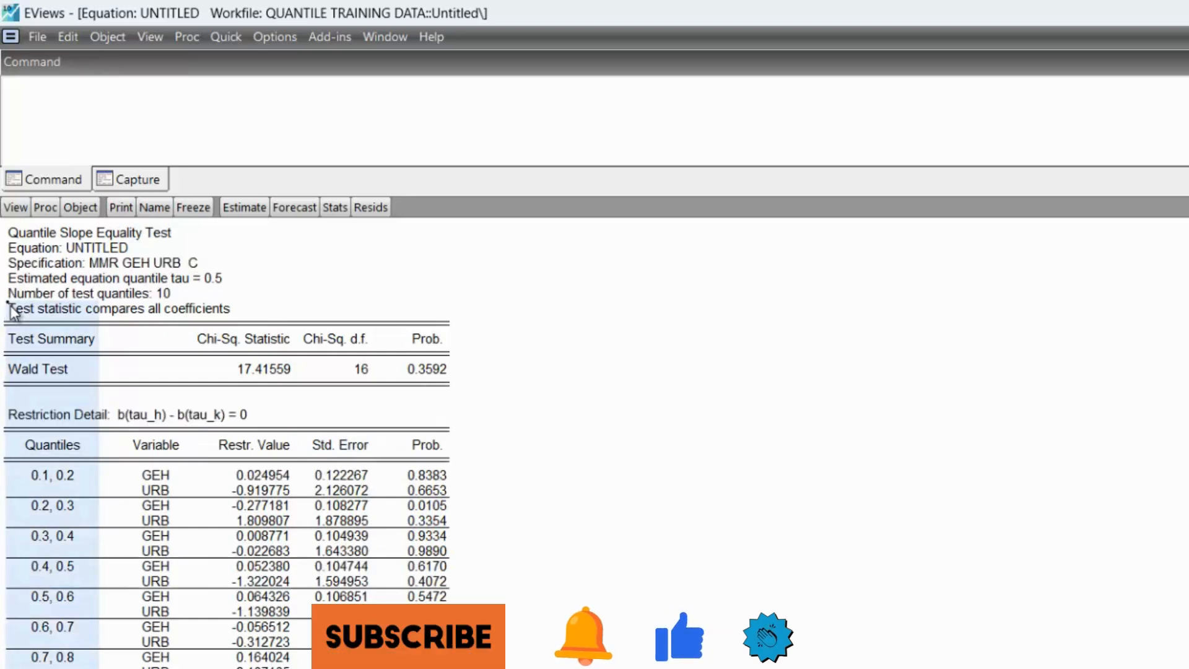
key(shift+Right)
key(shift+Right)
key(shift+Right)
key(shift+Right)
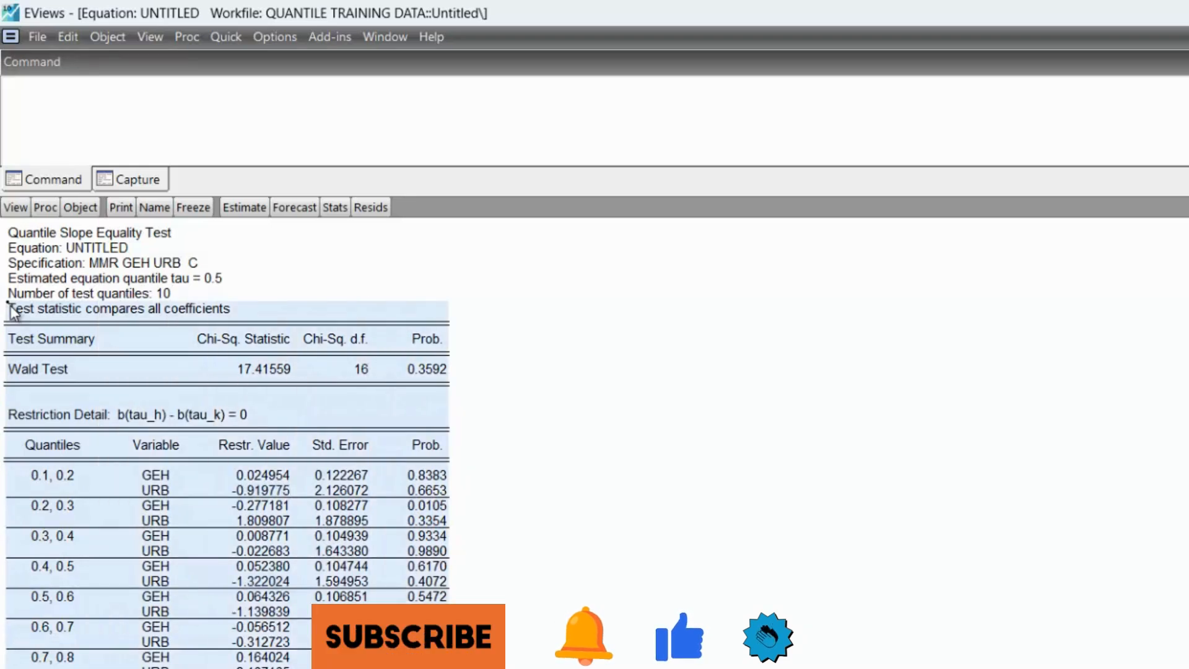
key(shift+Left)
key(shift+Right)
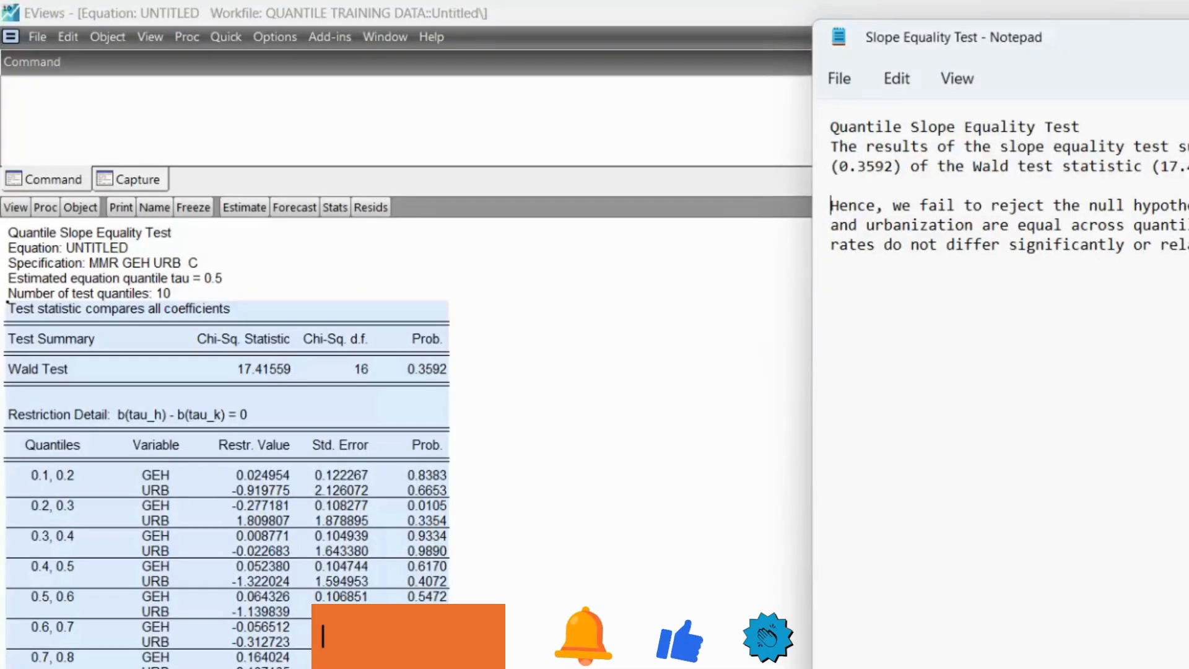
- Switch to the Slope Equality Test note in Notepad, maximize it and paste the copied test table below the interpretation text
key(super+Up)
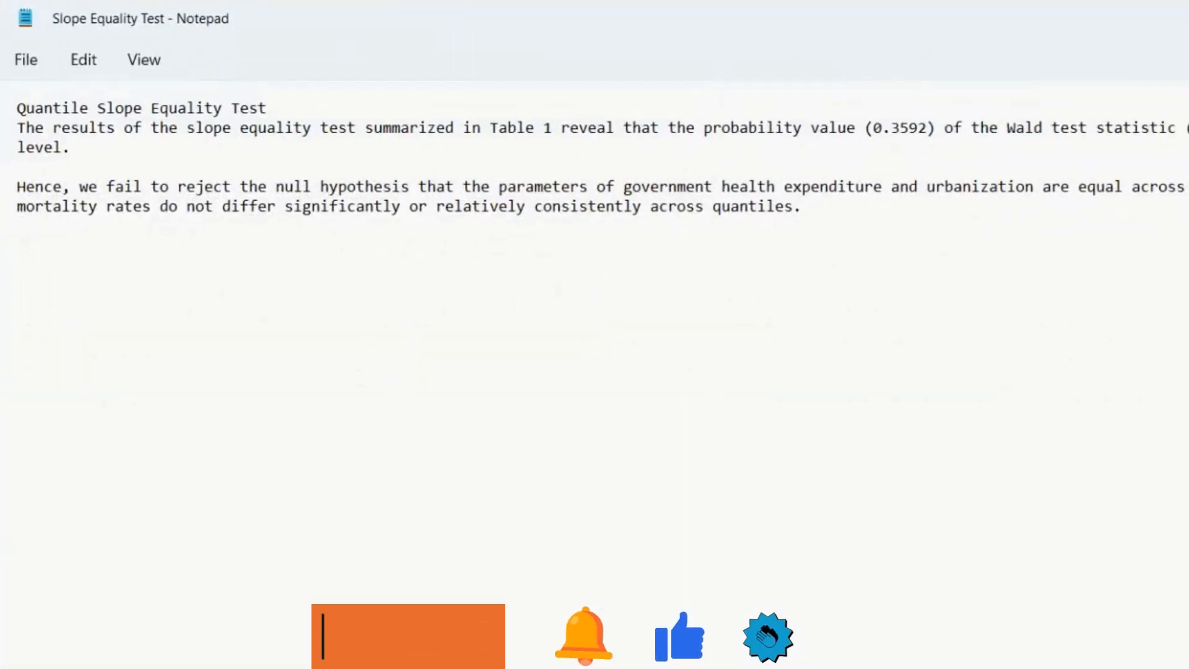
key(Return)
key(Return)
key(Return)
key(ctrl+v)
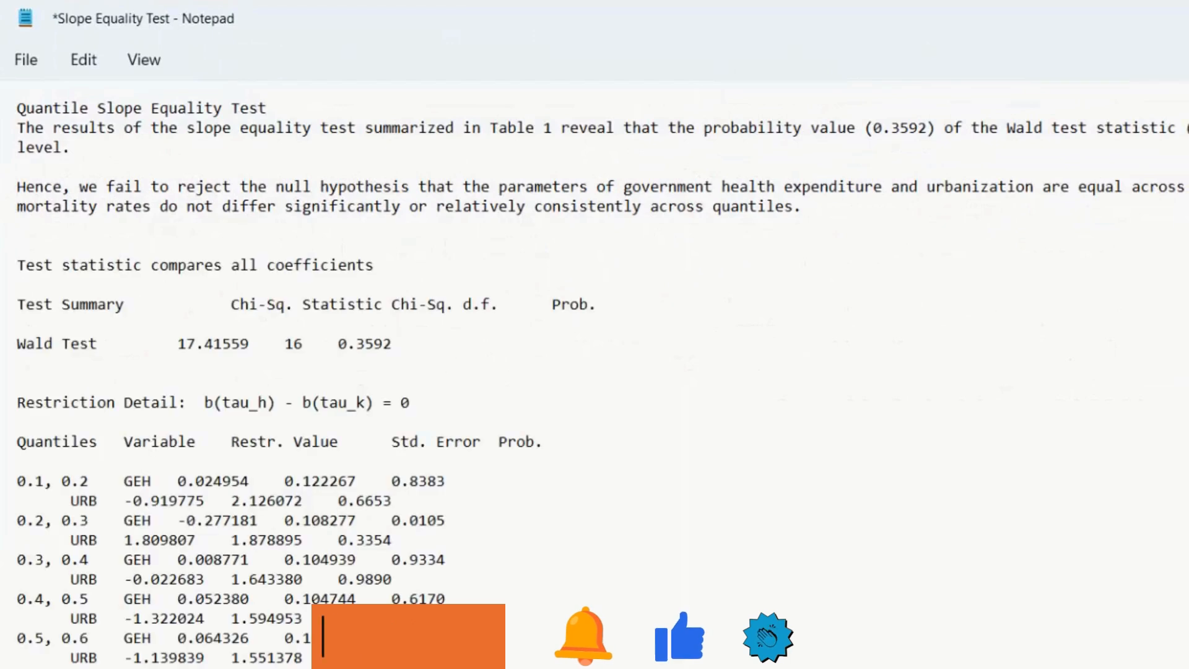